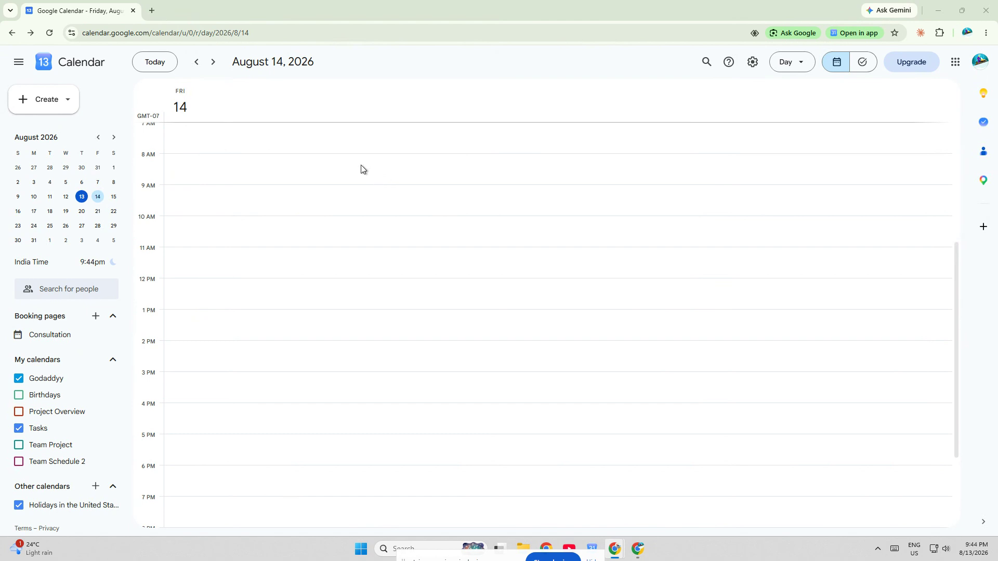
Create an event titled "team meeting" on Friday, August 14, from 2:00pm to 2:30pm
click(212, 292)
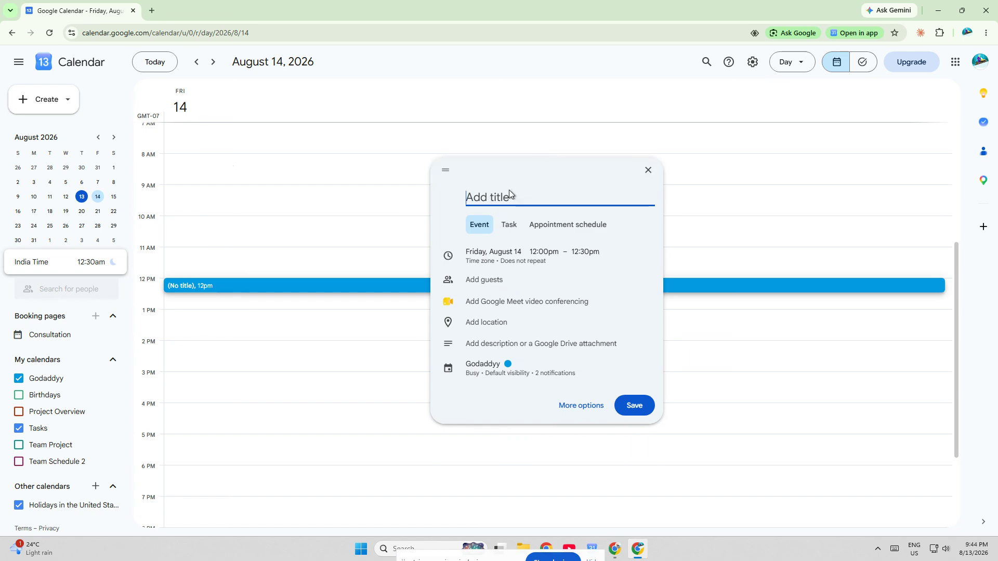
text(team meeting)
click(544, 253)
scroll(577, 338, down, 4)
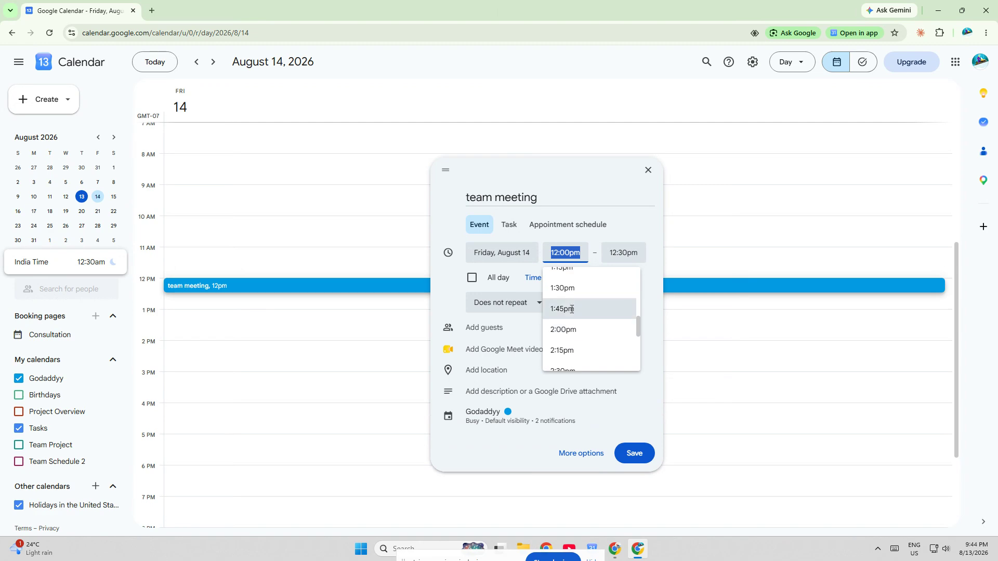
click(569, 317)
click(614, 254)
click(621, 310)
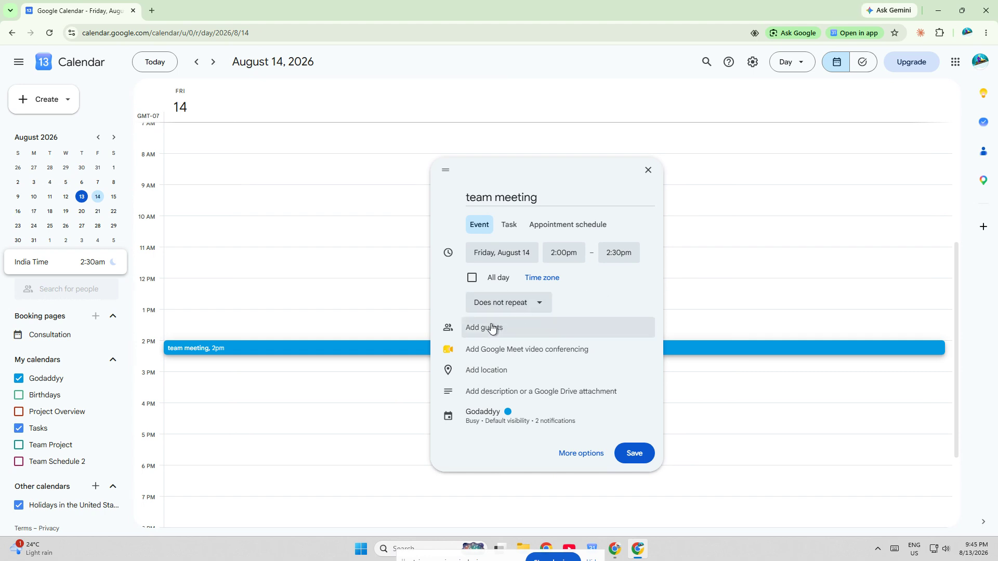
Add the suggested contact matching "work" as a guest of the team meeting
click(491, 325)
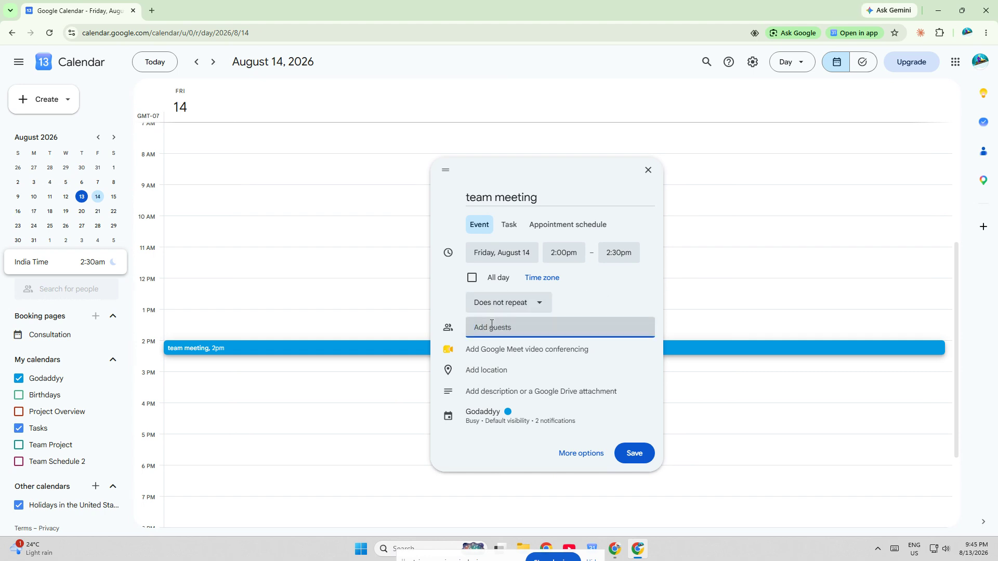
text(work)
key(Return)
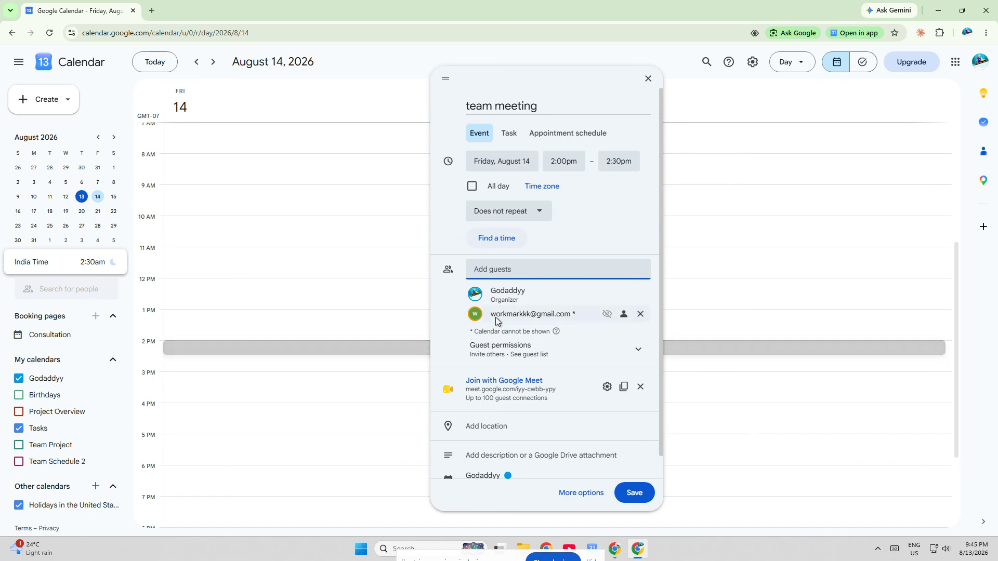
mouse_move(516, 290)
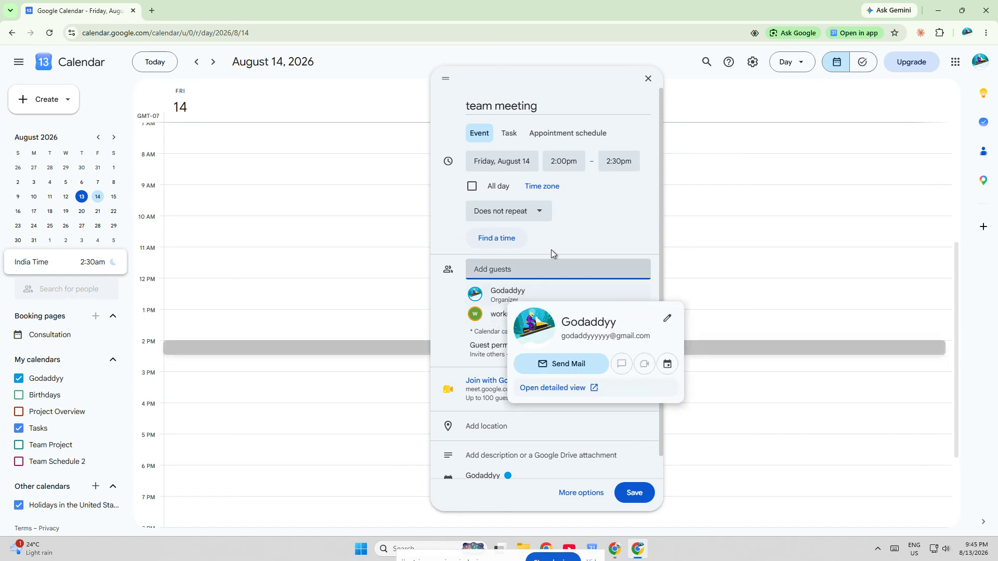
scroll(626, 430, down, 1)
scroll(623, 430, up, 1)
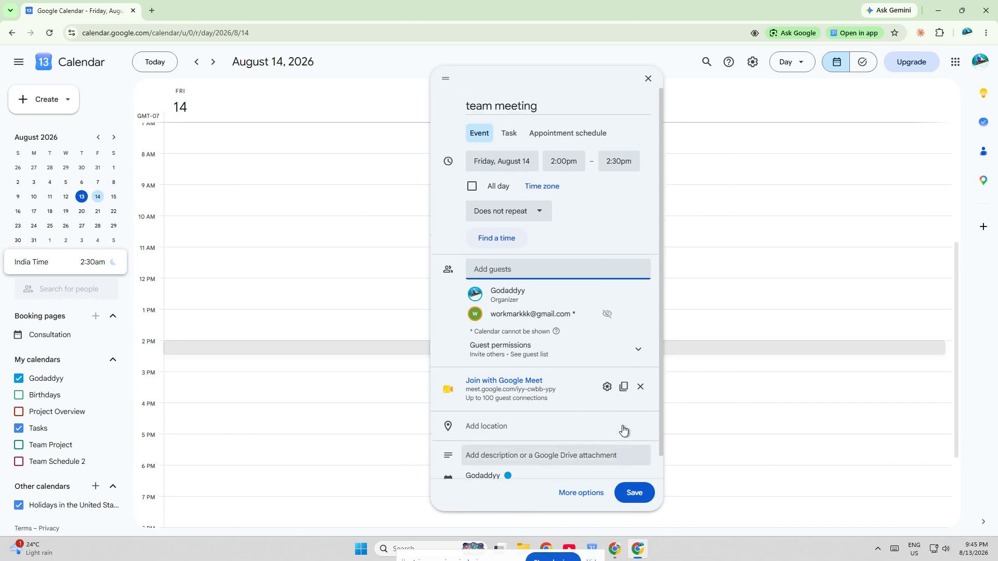
Expand the event's calendar details and set the event color to dark green
scroll(623, 430, down, 1)
click(494, 452)
click(624, 339)
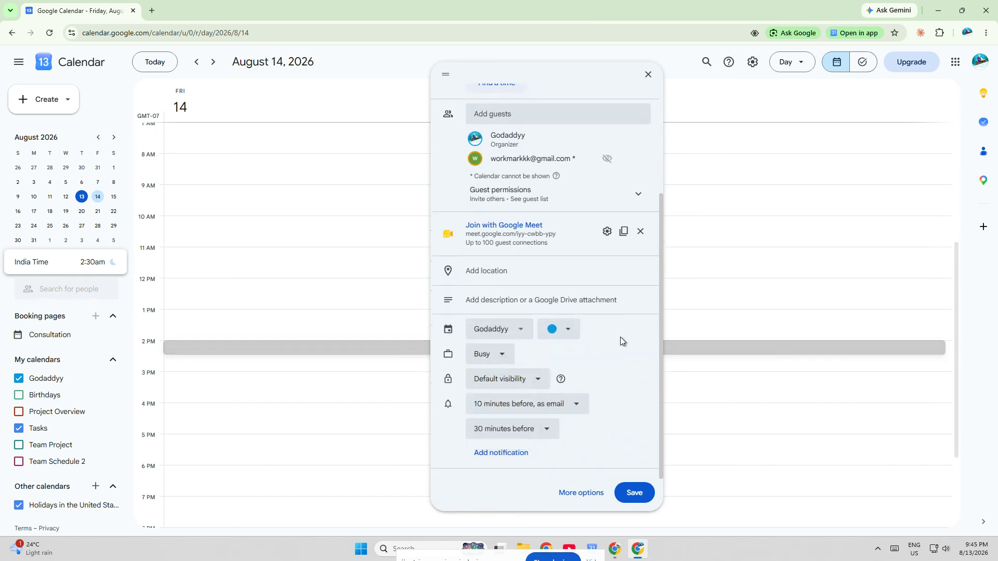
click(574, 334)
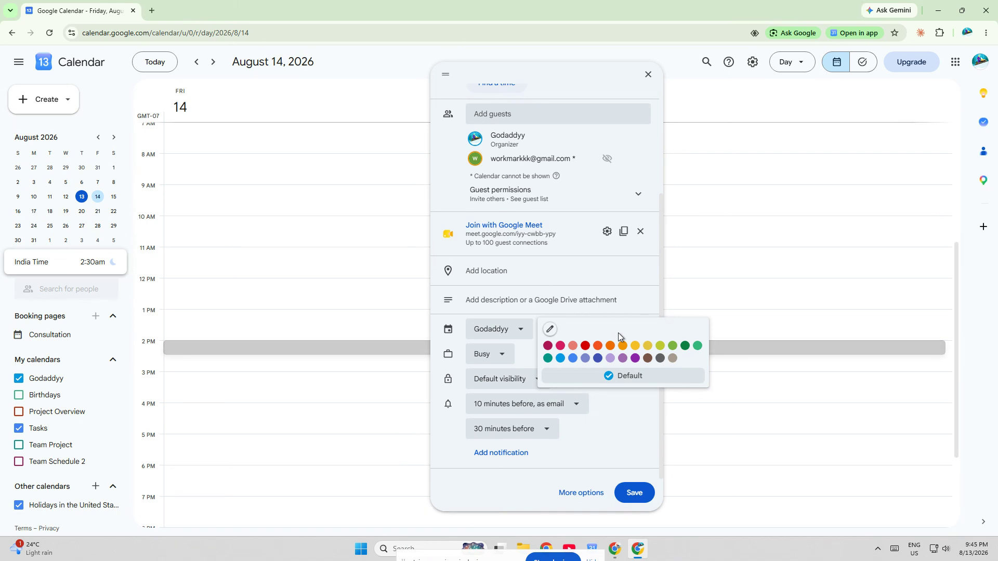
click(688, 344)
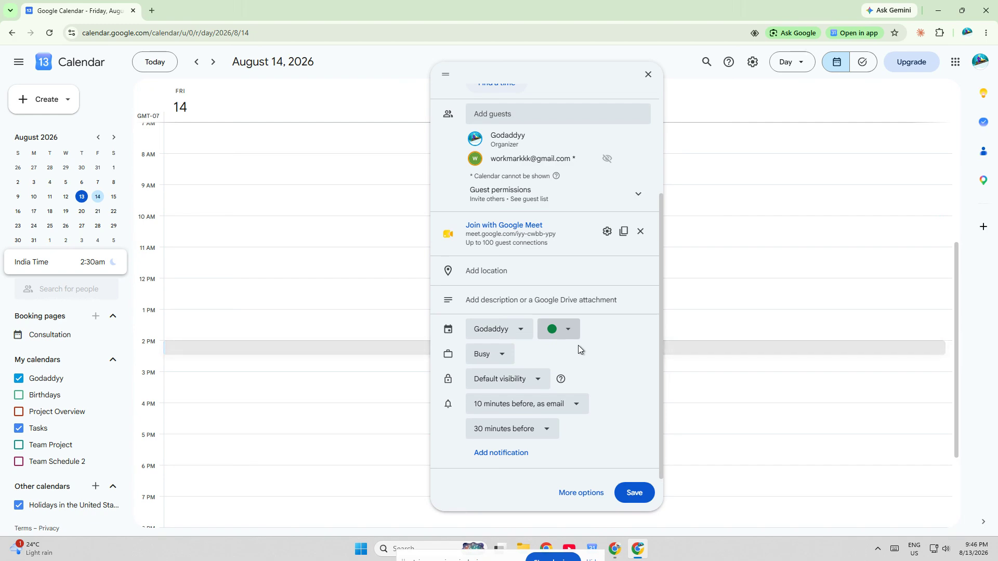
Set the team meeting to repeat weekly on Friday
scroll(578, 345, up, 3)
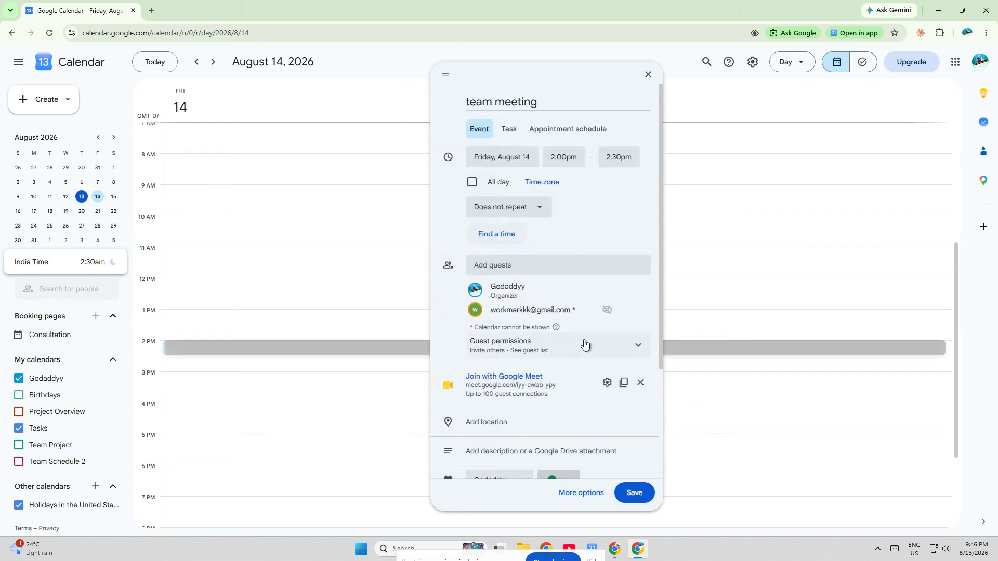
click(520, 207)
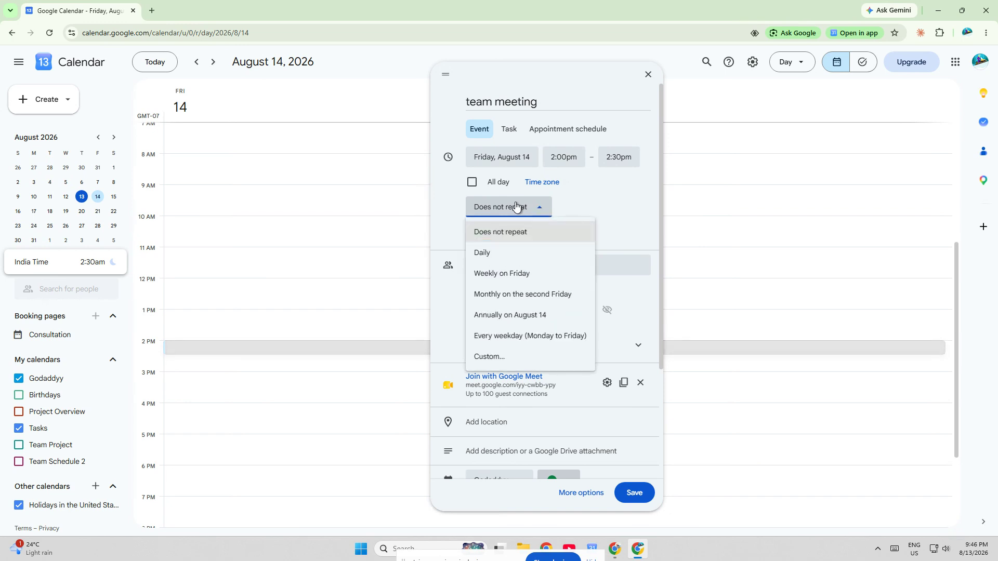
click(509, 255)
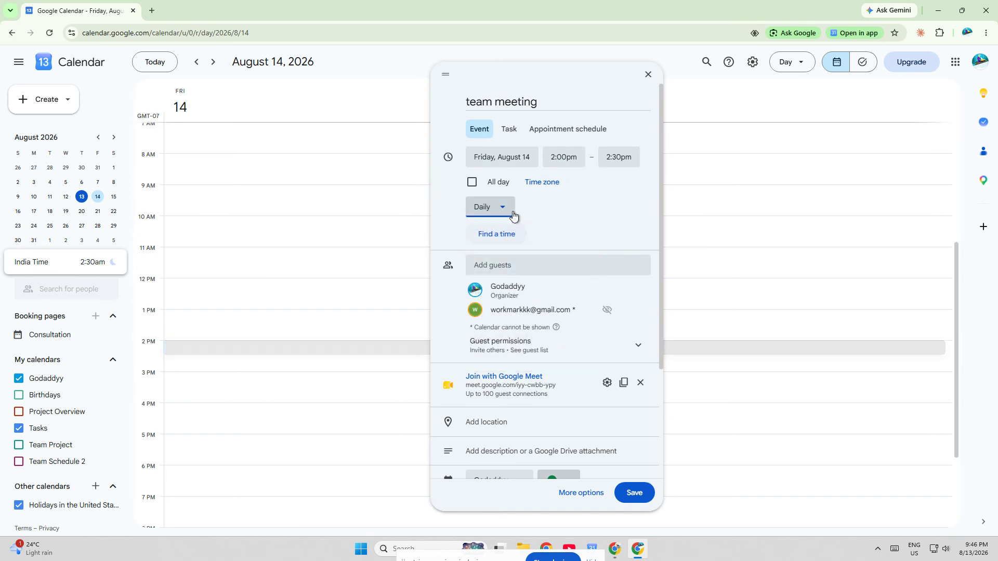
click(513, 210)
click(506, 274)
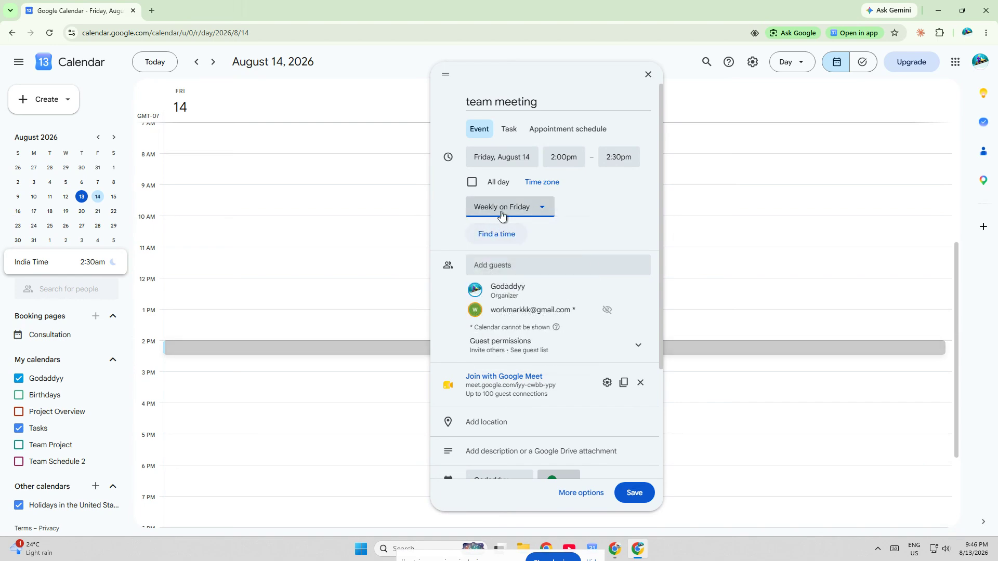
Review the reminder timing options and save the event, sending invitation emails to the guest
scroll(609, 338, down, 3)
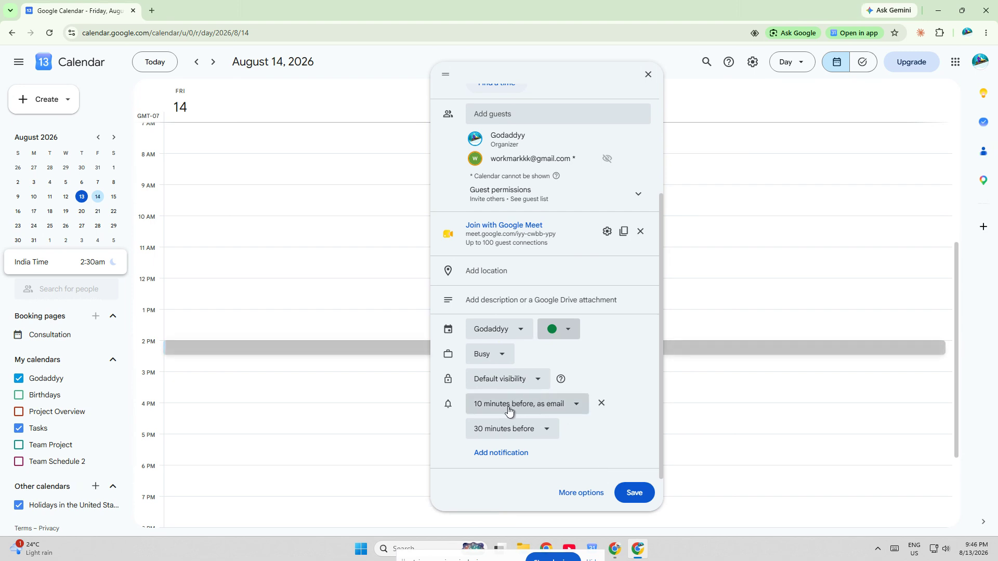
click(535, 435)
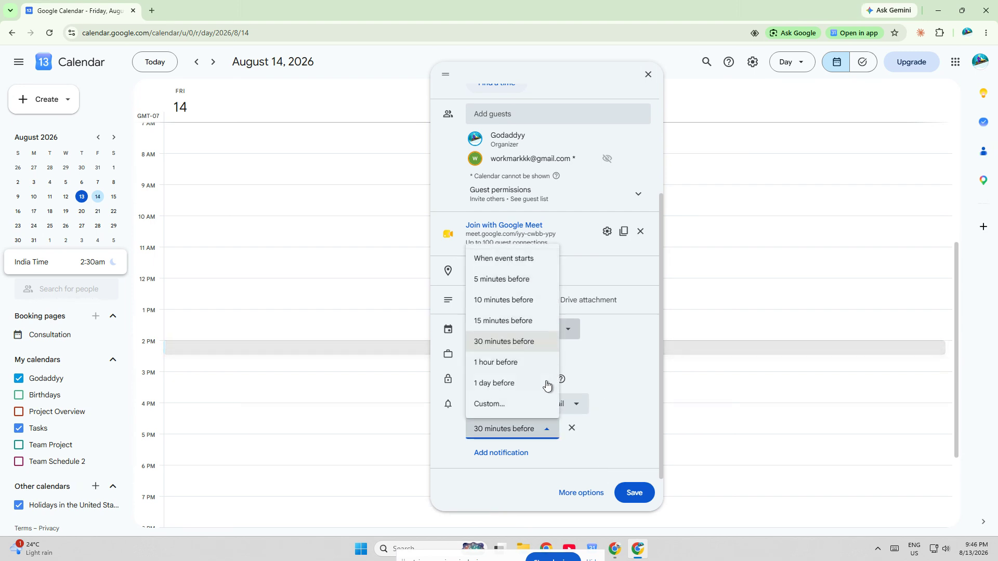
click(625, 449)
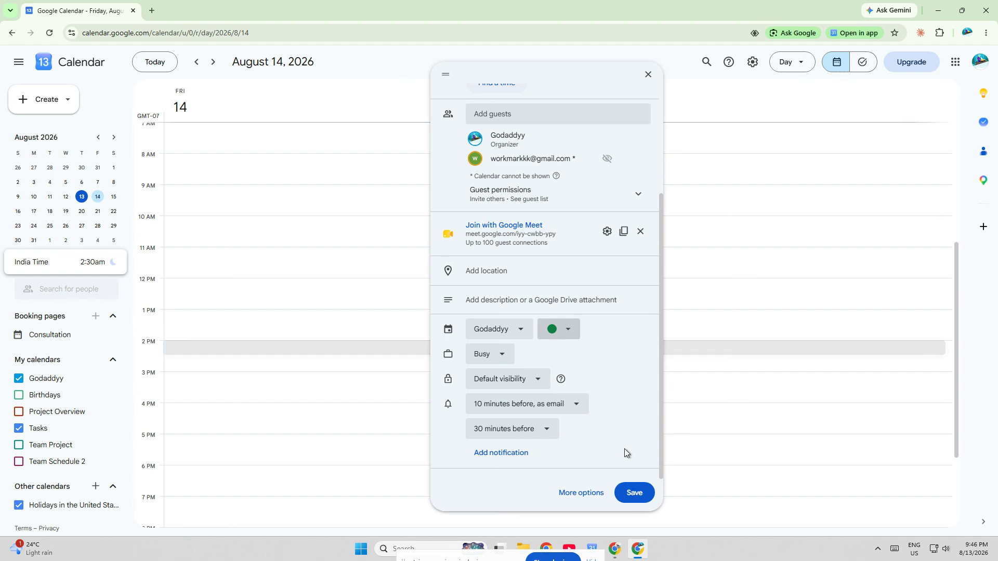
click(633, 491)
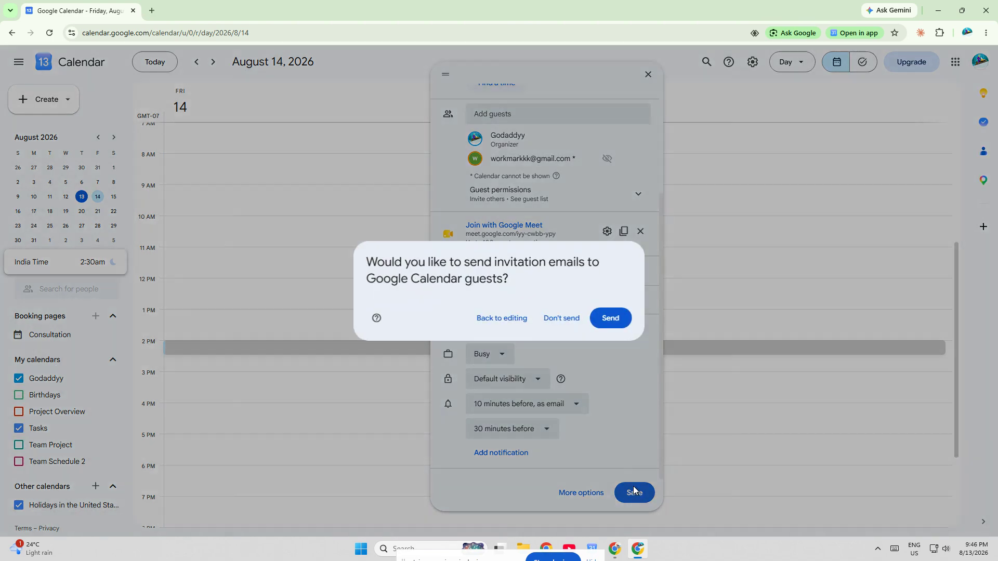
click(608, 318)
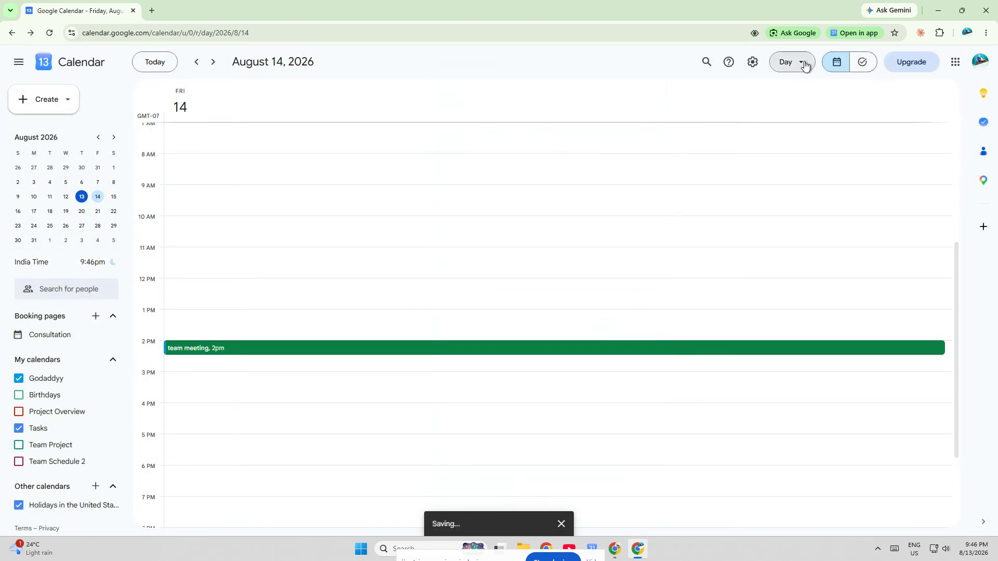
Switch the calendar to the Week view and look over the week's afternoon and morning schedule
click(805, 65)
click(804, 113)
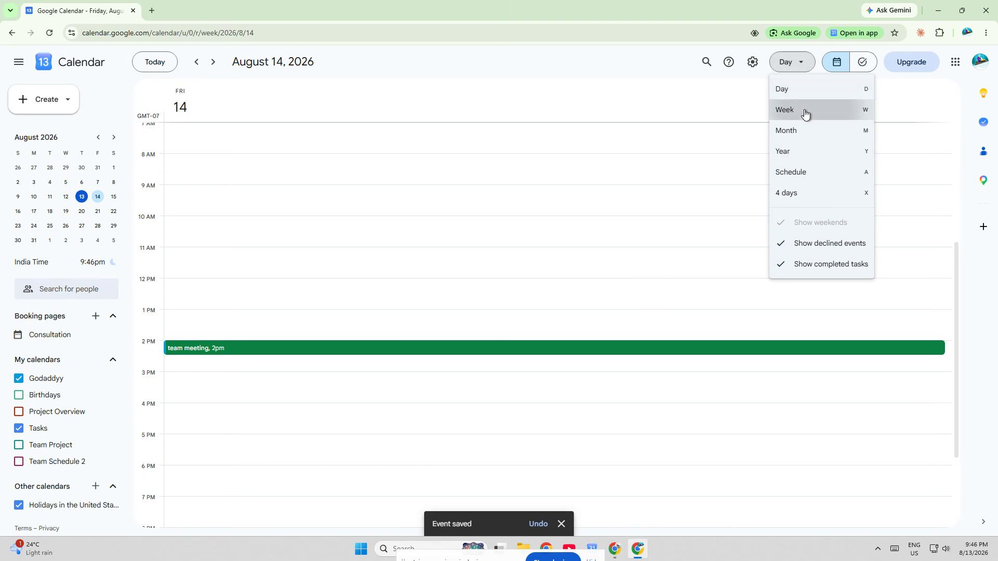
scroll(869, 333, down, 3)
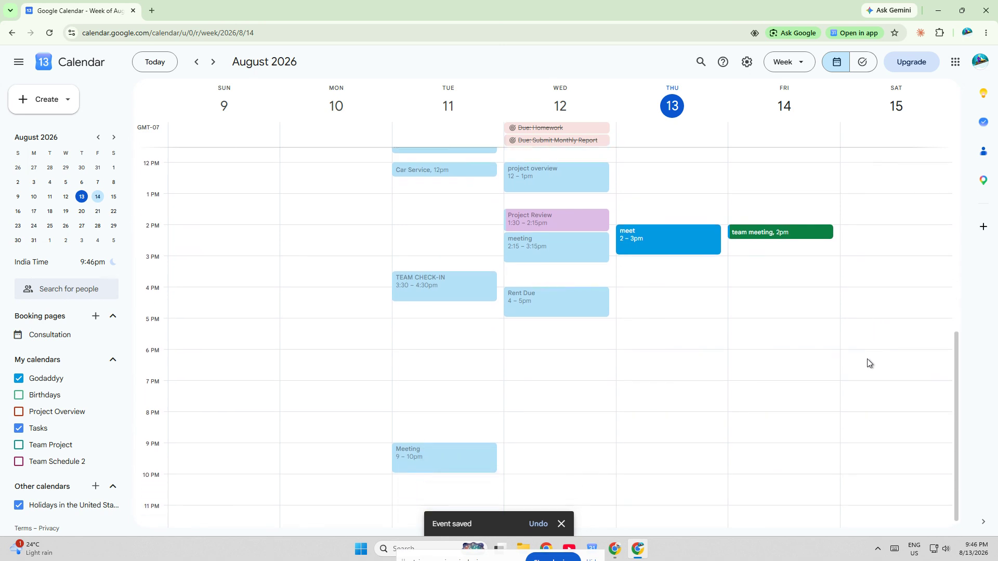
scroll(868, 363, up, 3)
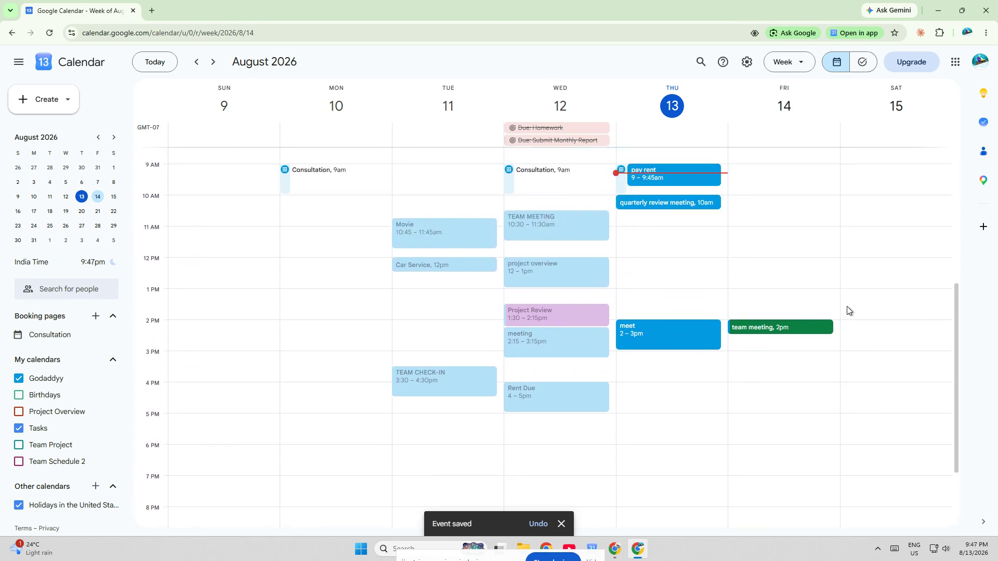